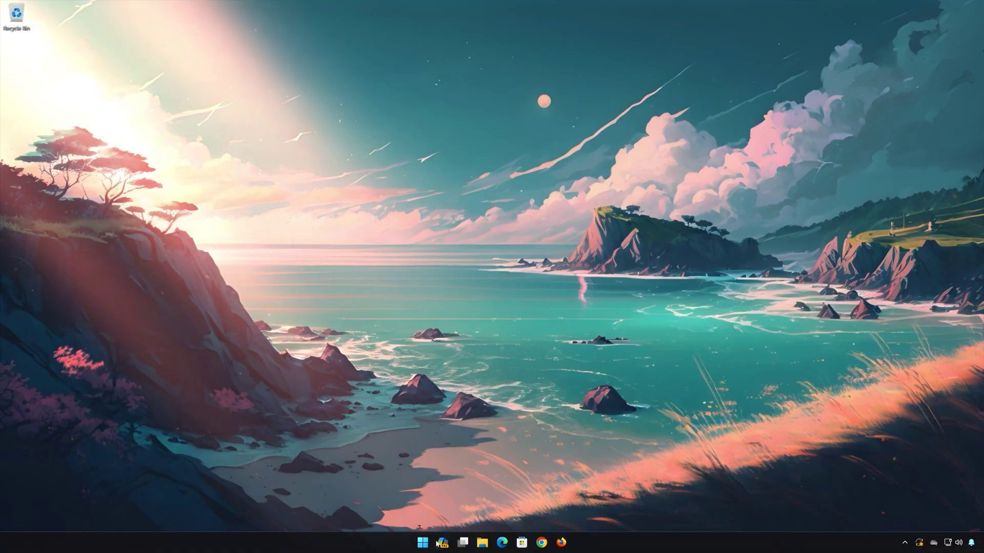
- Launch Settings from the Start menu, reposition its window, and go to the Apps page
key(super)
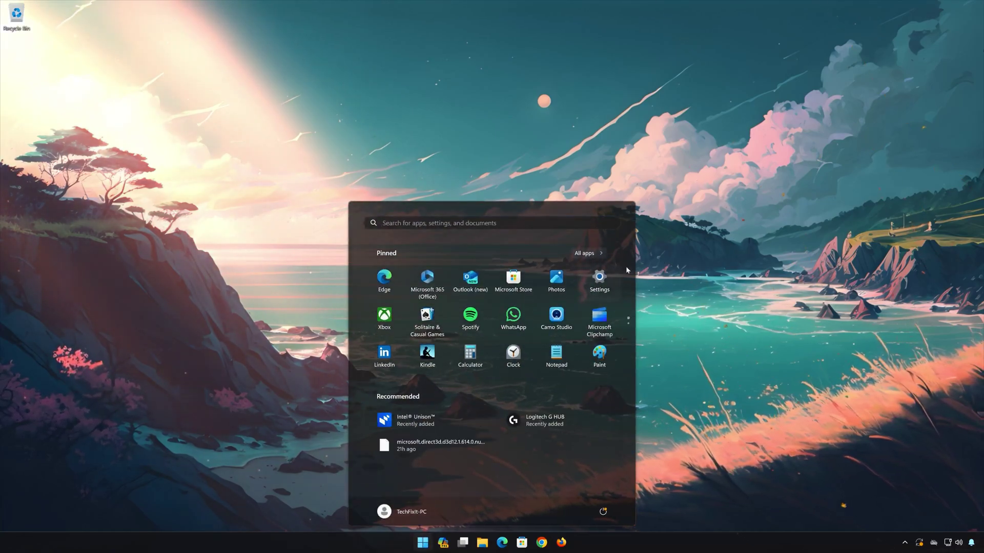
click(601, 285)
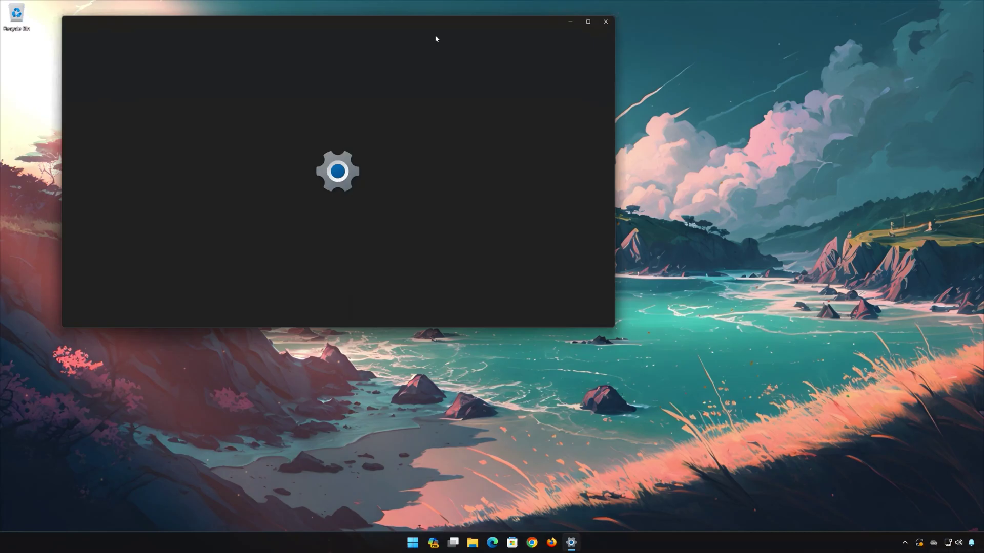
drag(435, 37, 603, 95)
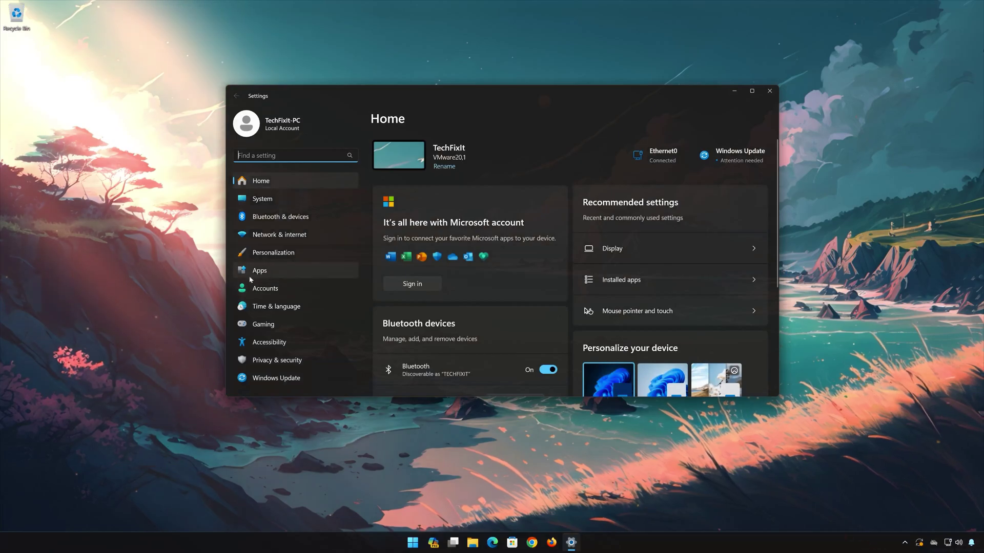
click(280, 275)
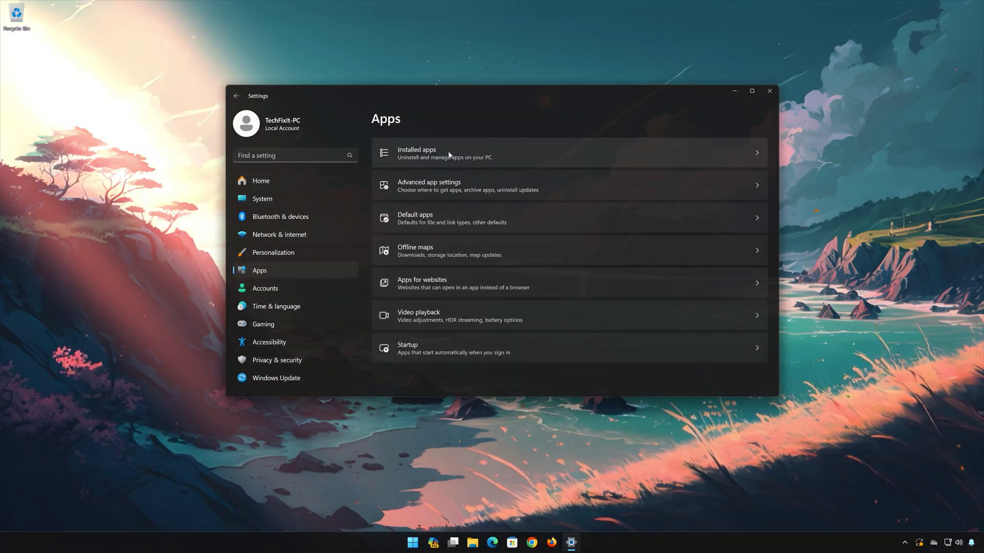
- Open Installed apps, locate Intel® Unison™ and open its '...' options menu
click(450, 154)
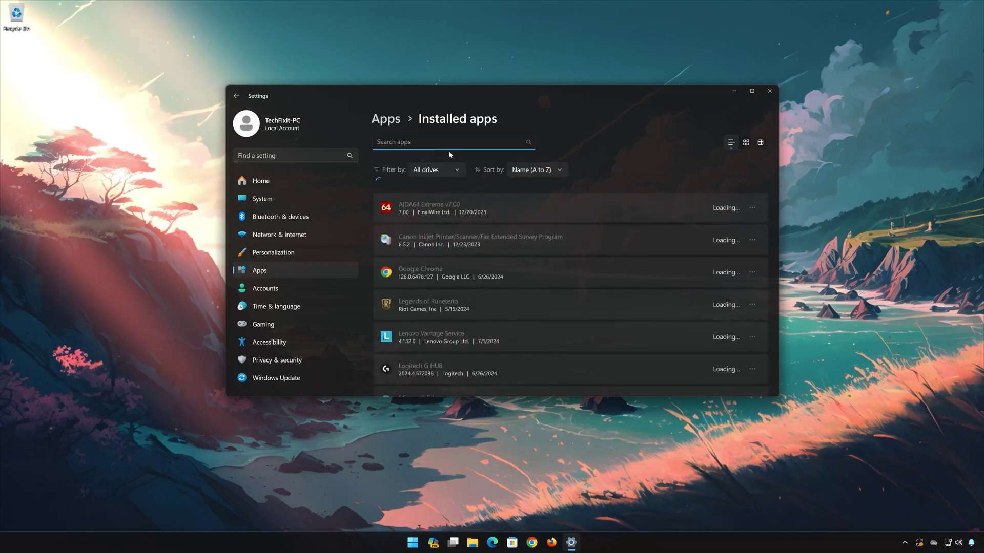
scroll(471, 183, down, 10)
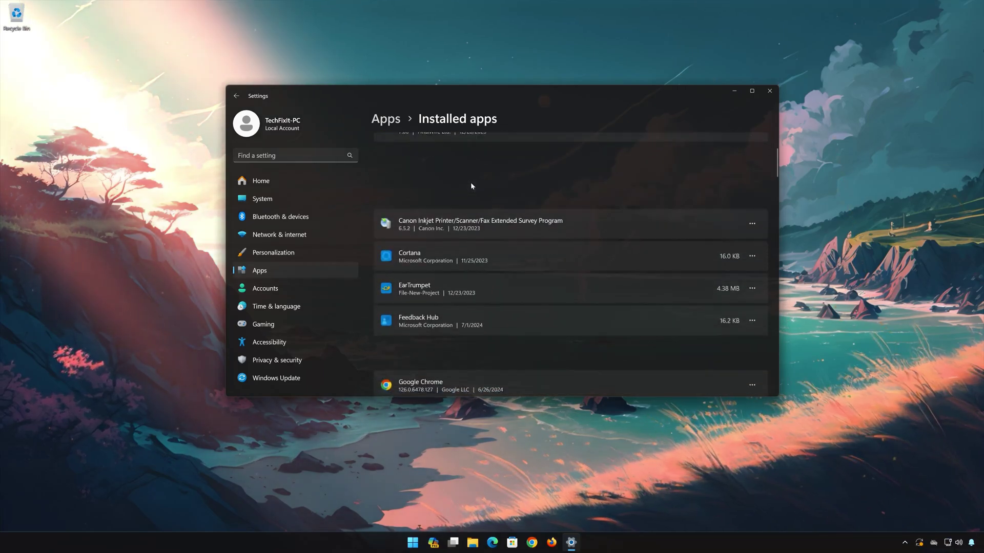
scroll(472, 189, up, 3)
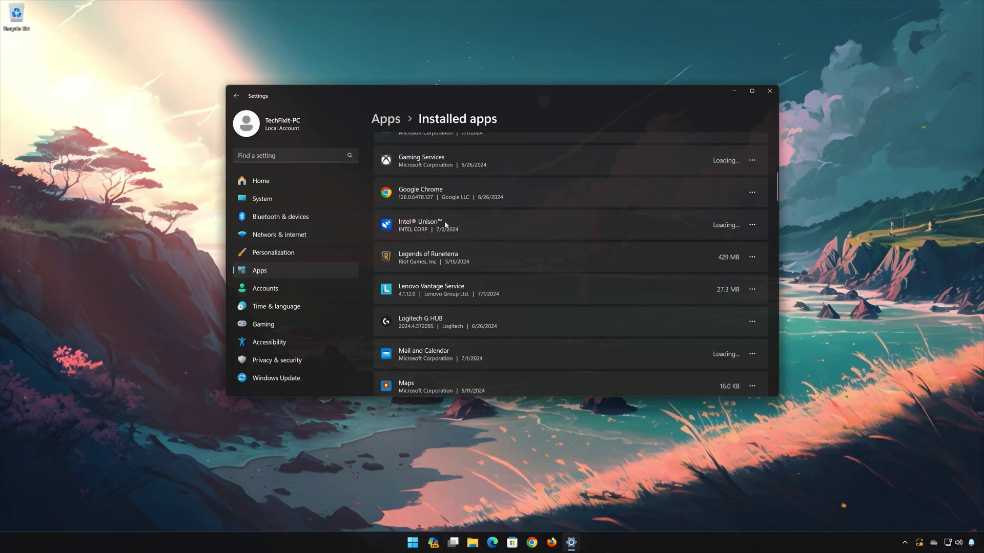
click(752, 227)
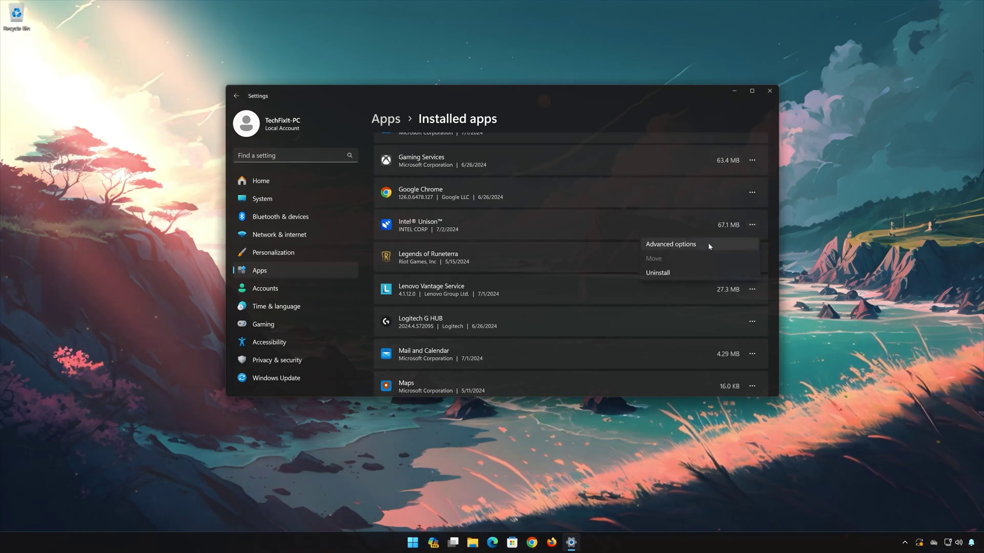
- On Intel Unison's advanced options, run Repair, then Reset and confirm the reset
click(681, 249)
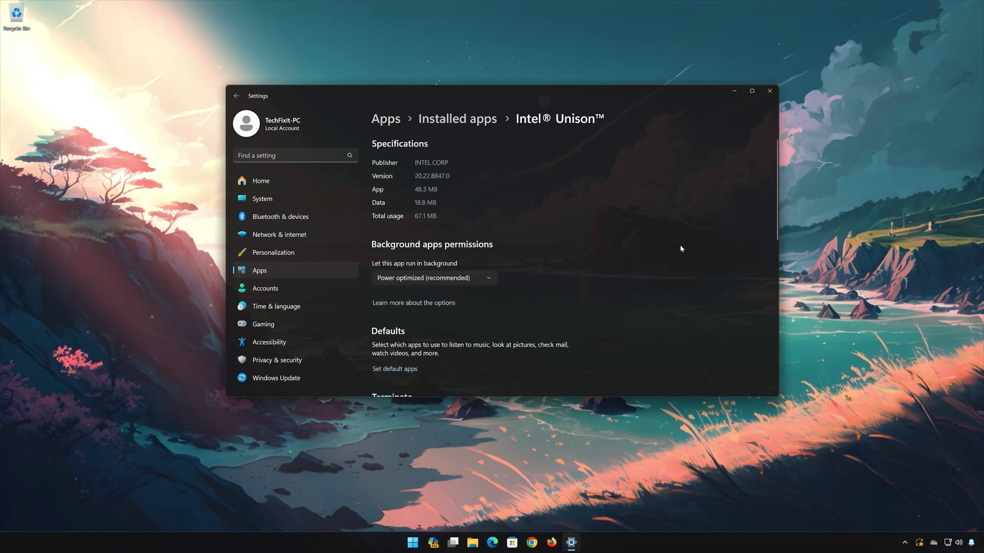
scroll(681, 249, down, 10)
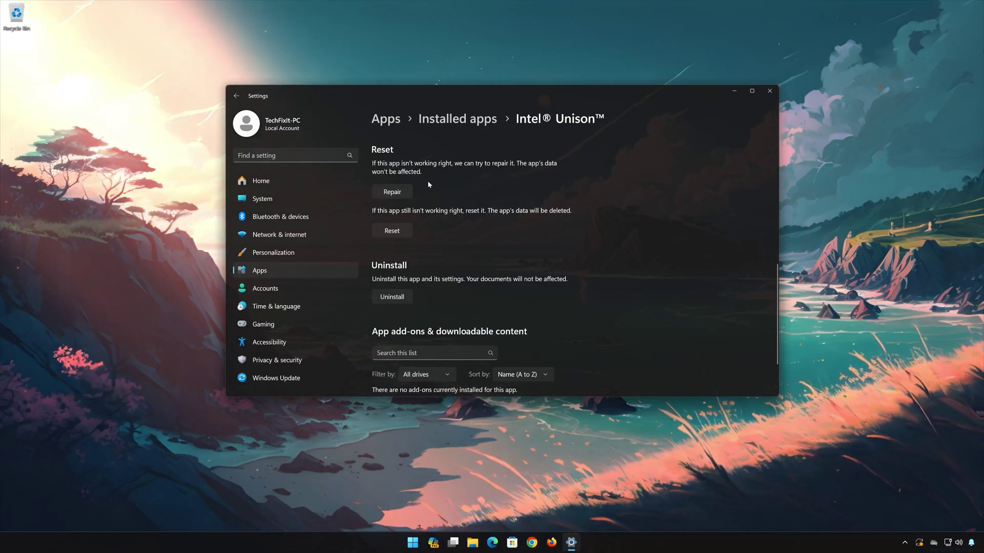
click(385, 194)
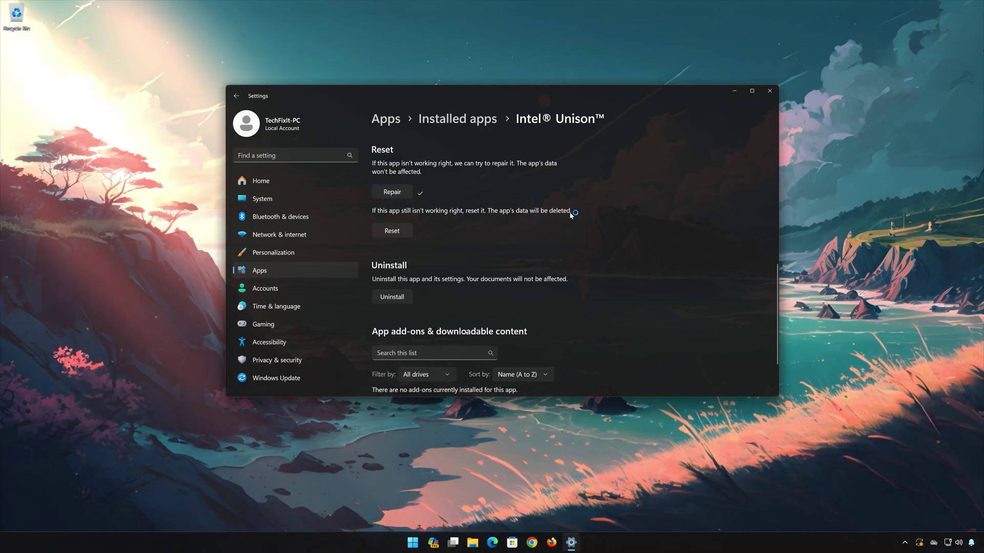
click(393, 232)
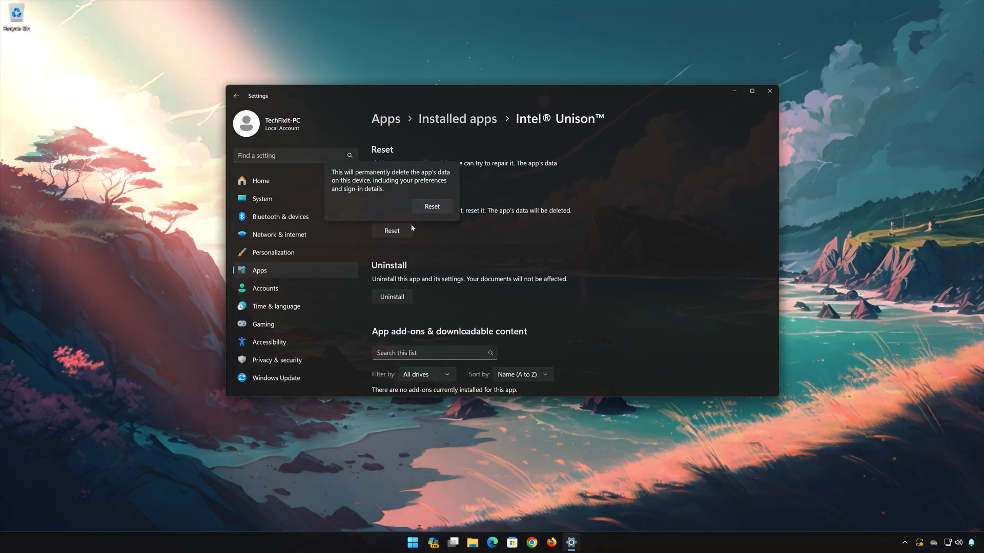
click(429, 209)
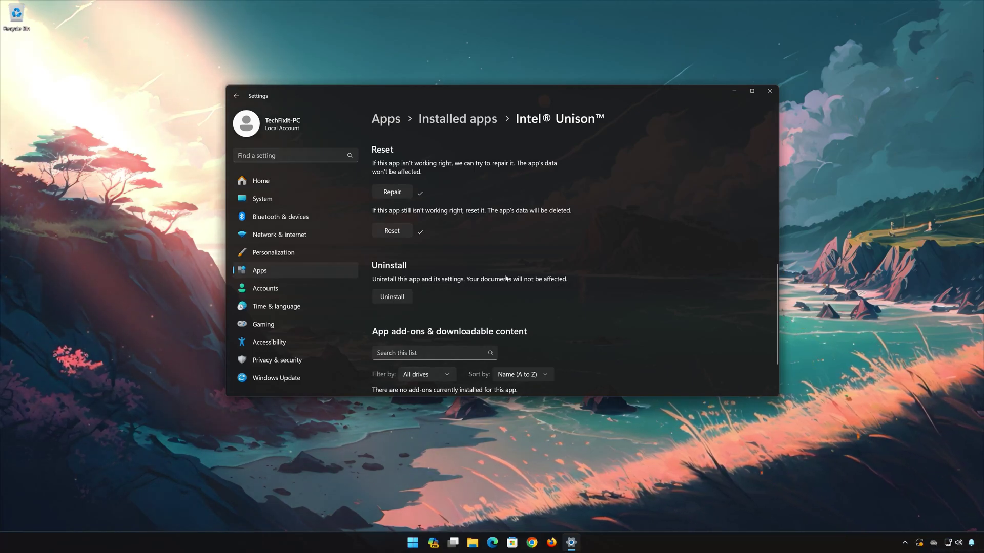
- Uninstall Intel® Unison™, confirming the removal in the flyout
click(396, 297)
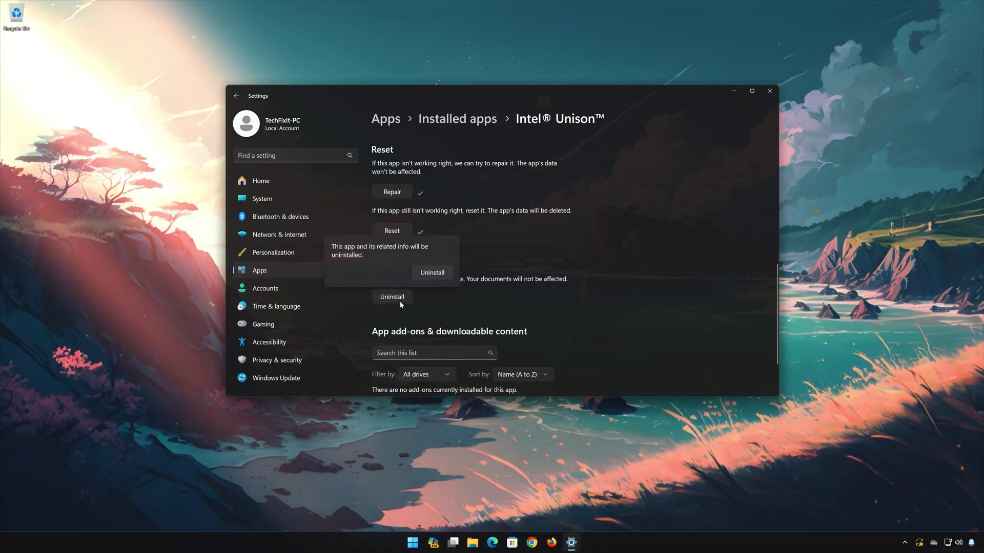
click(432, 272)
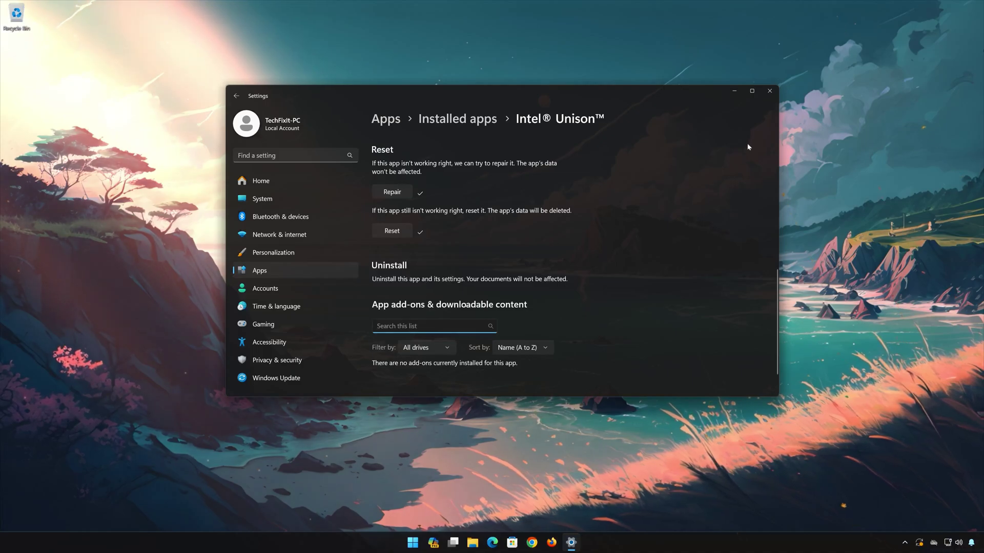
- Close Settings, search Microsoft Store for 'intel' and open the Intel® Unison™ page
click(769, 92)
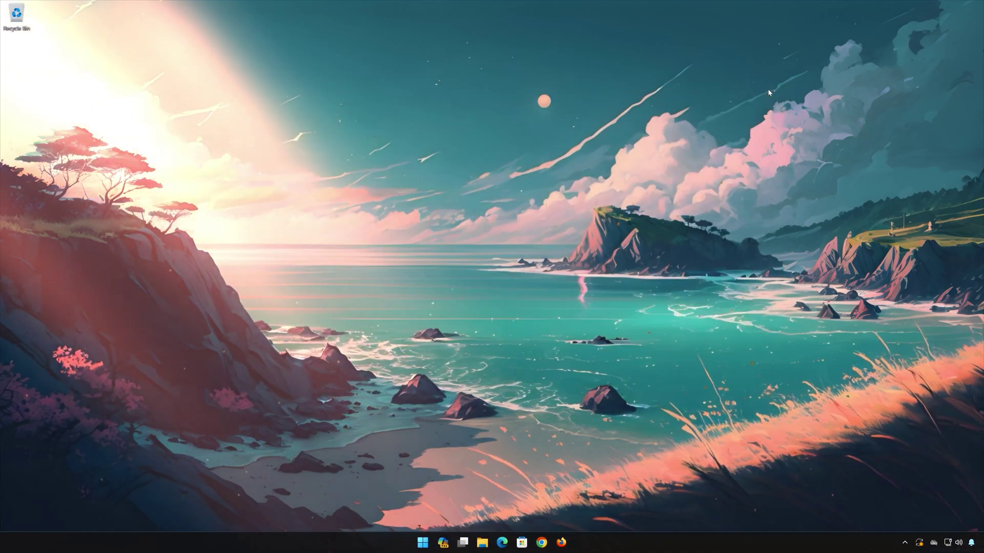
click(521, 542)
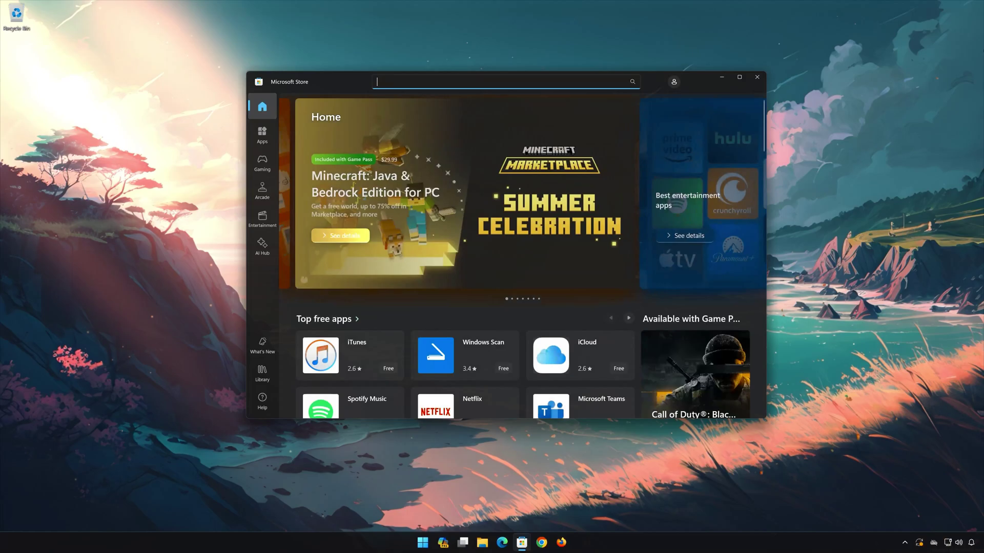
text(intel unison)
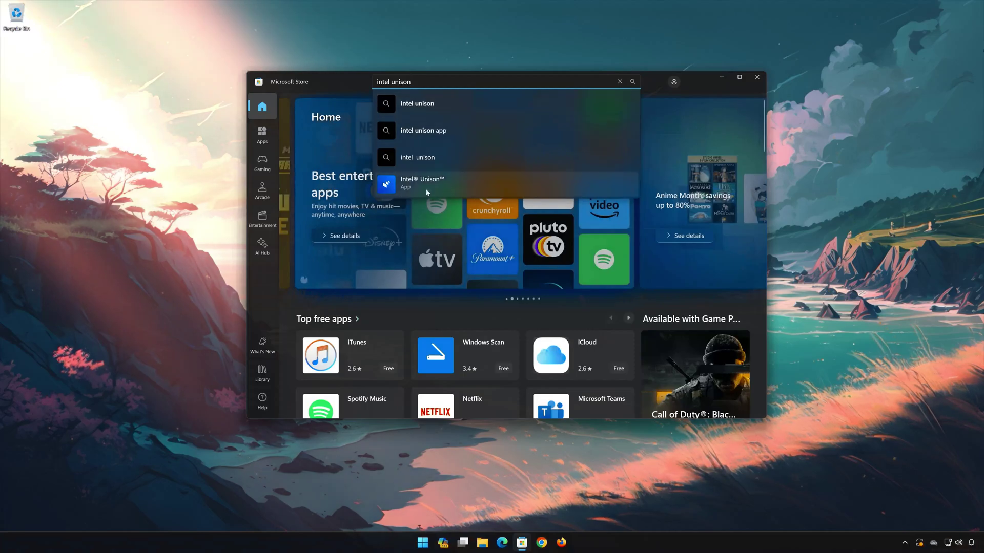
click(470, 186)
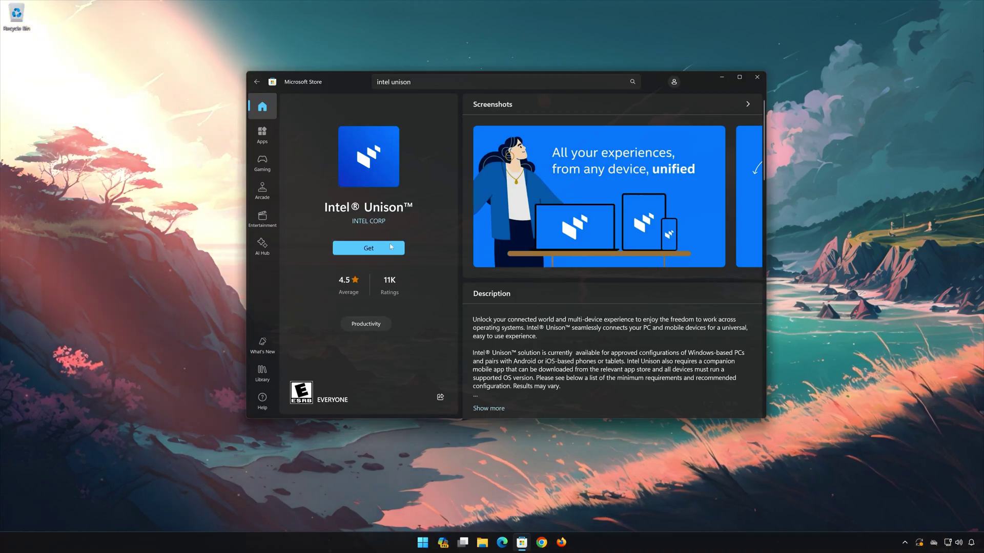
- Get Intel® Unison™ from its Store page and let it install
click(363, 253)
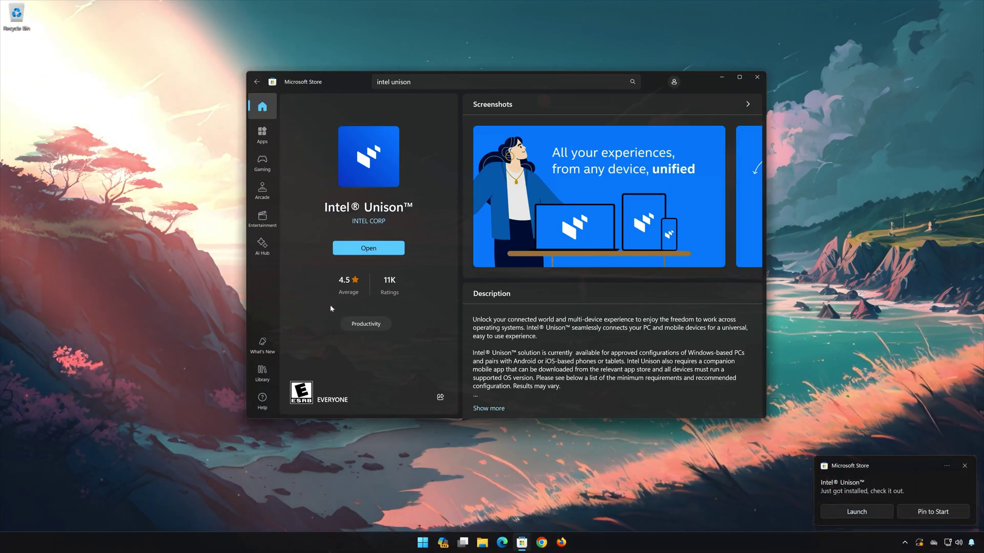
- Open the newly installed Unison, accept its terms and allow crash data sharing
click(376, 249)
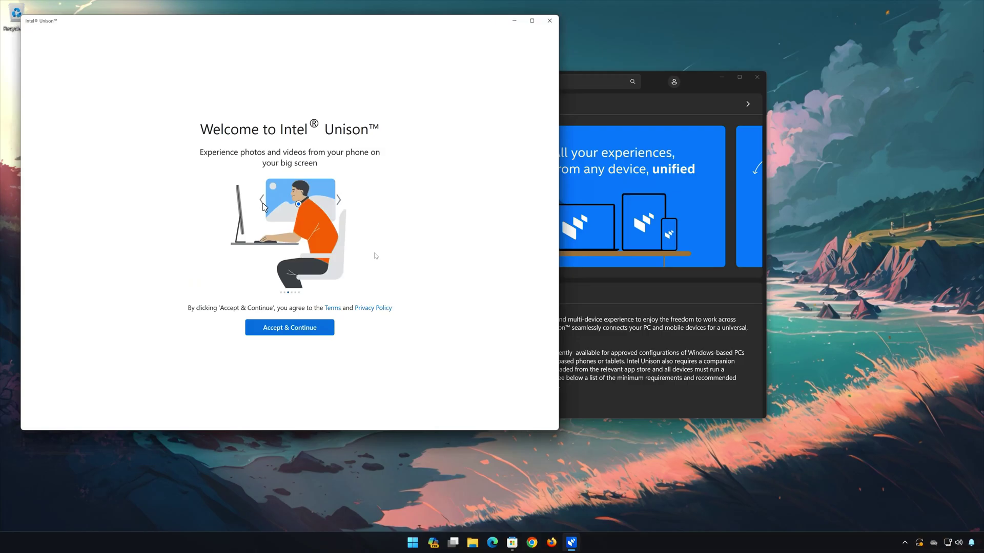
click(283, 332)
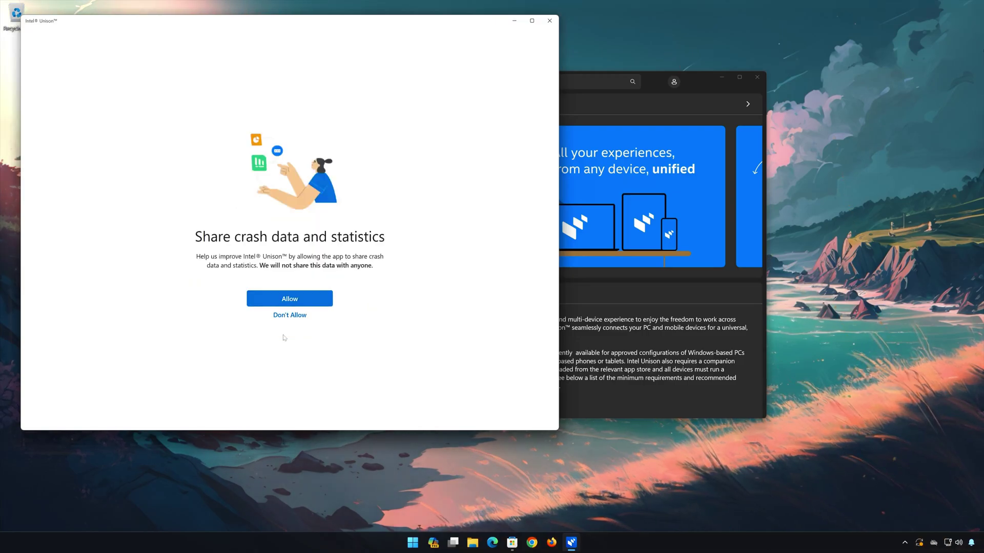
click(287, 301)
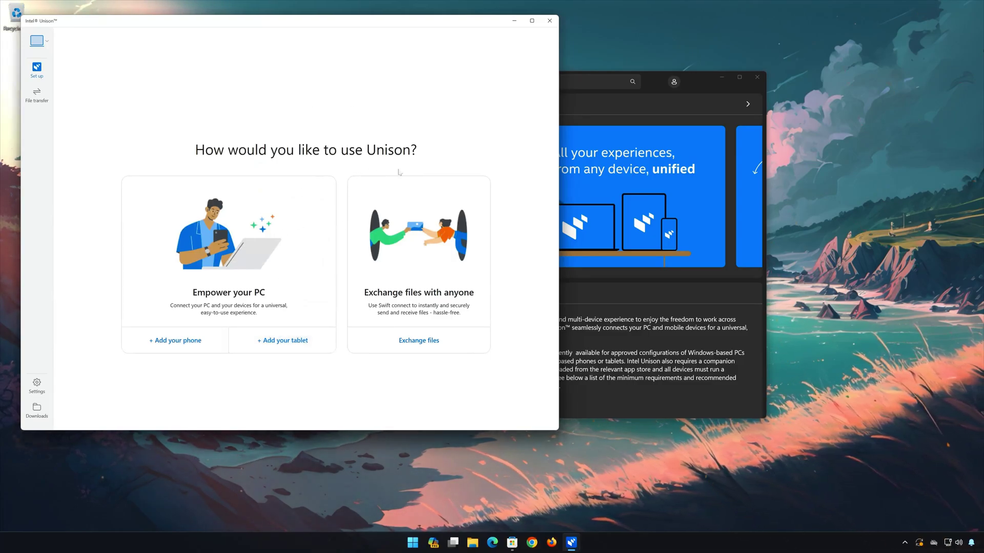
- Close Unison and page through the Store screenshots from the first to 7 of 7
click(549, 20)
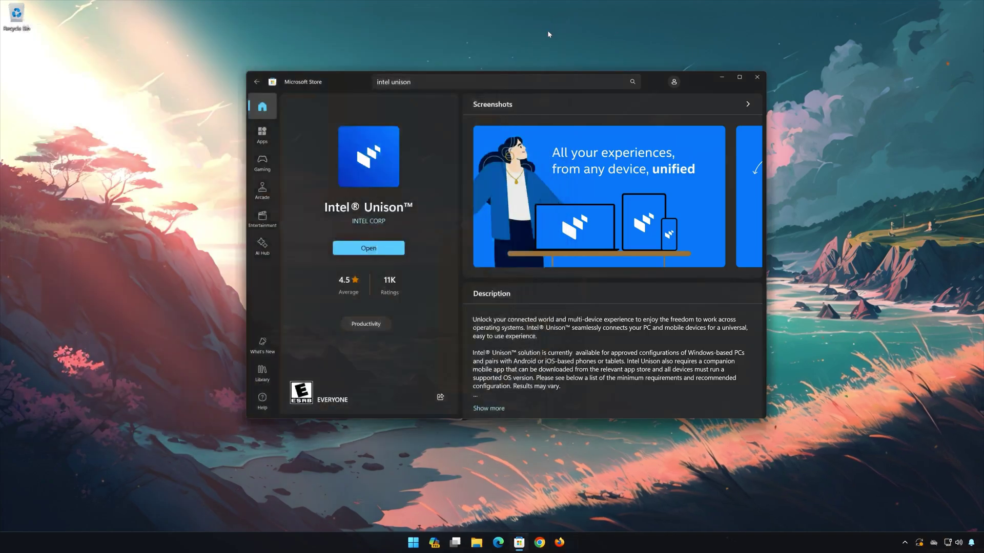
click(585, 178)
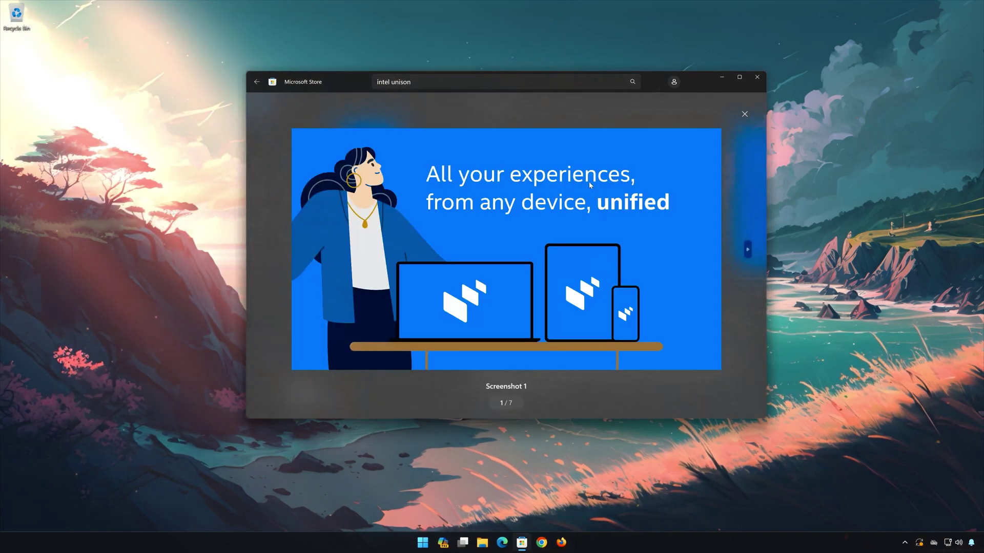
click(748, 250)
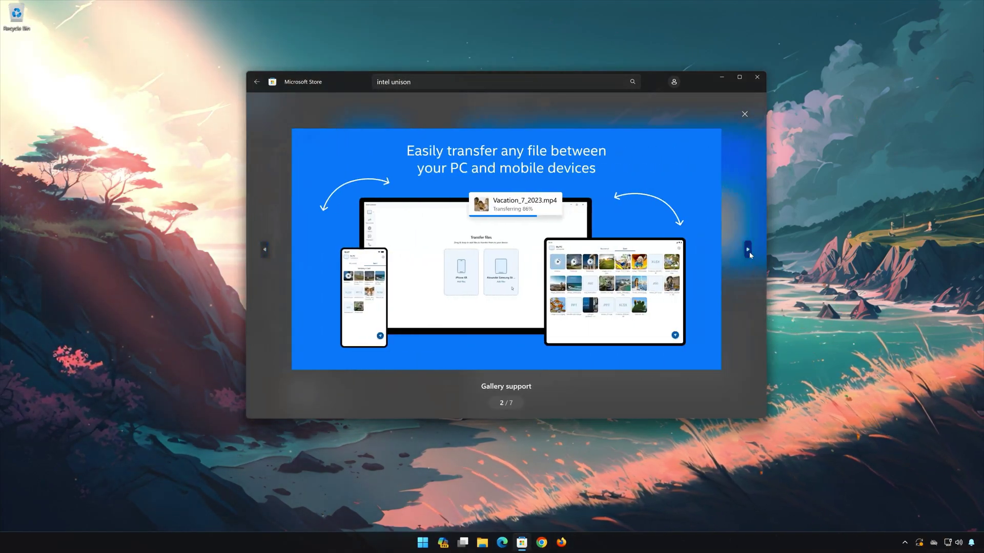
click(748, 249)
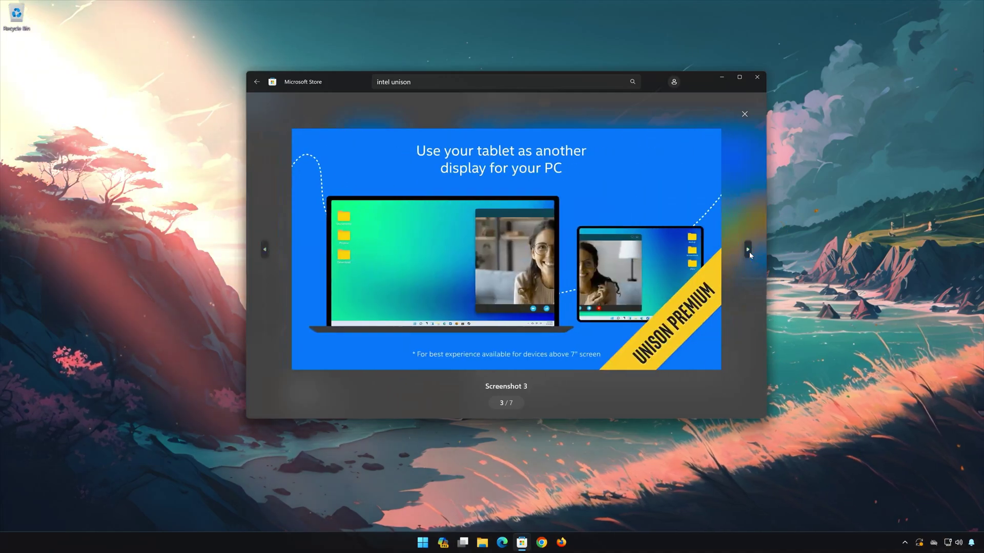
click(748, 250)
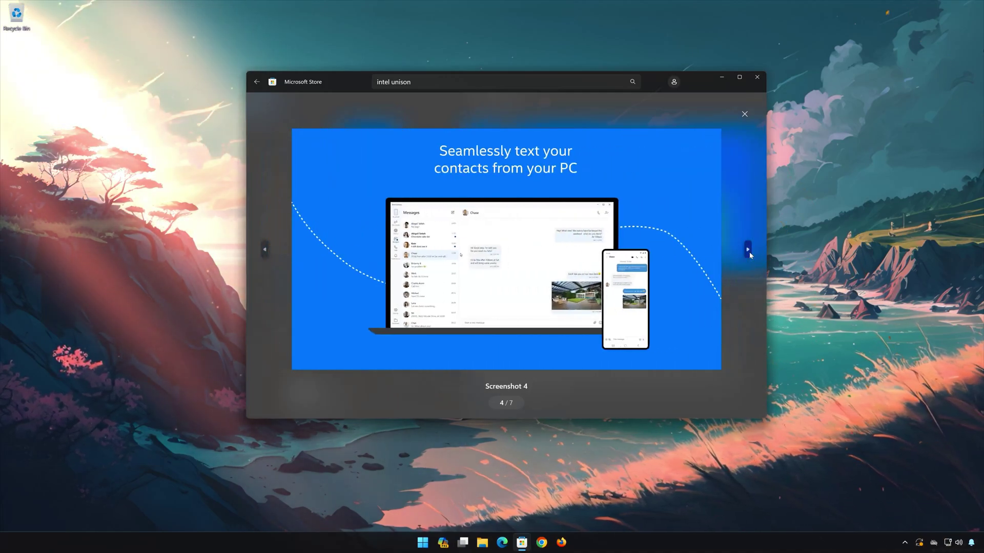
click(748, 249)
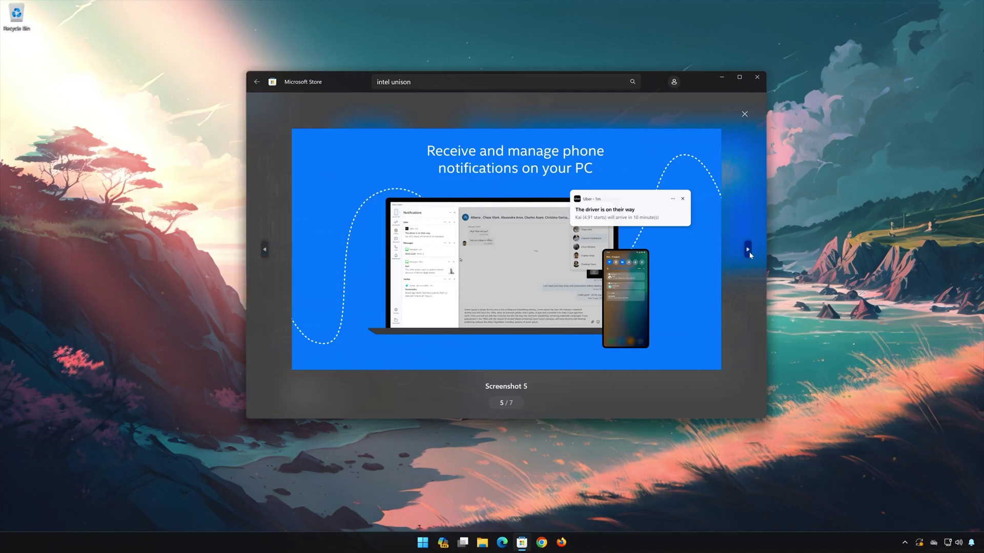
click(749, 251)
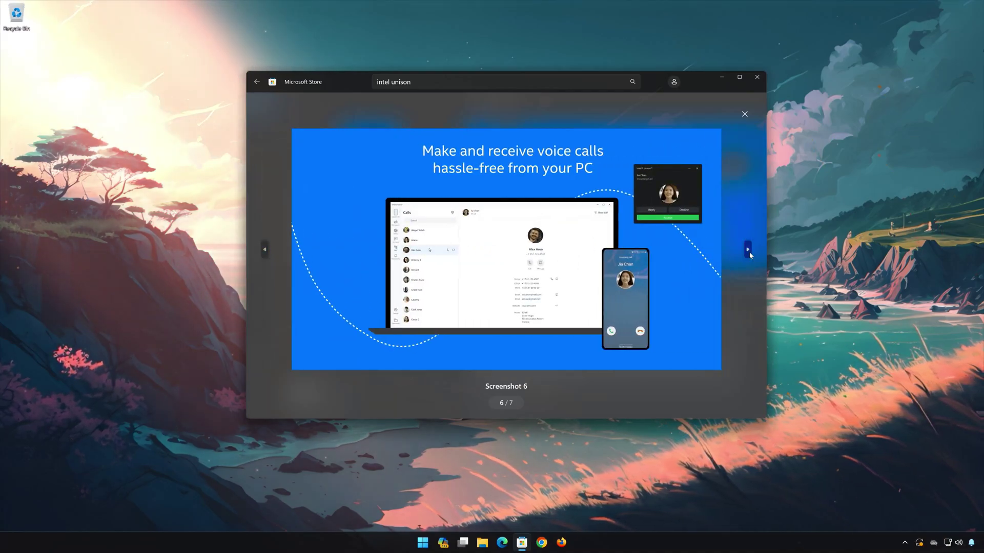
click(748, 250)
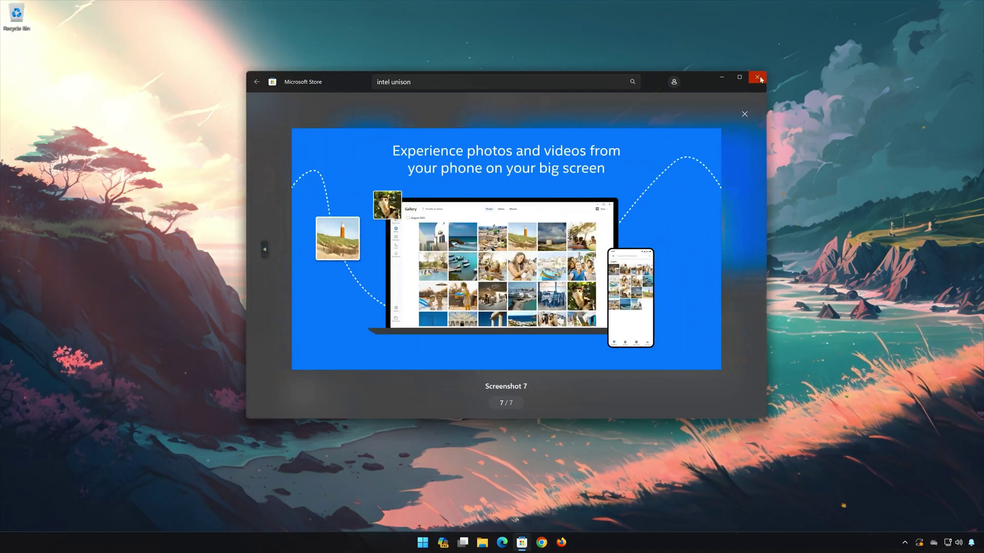